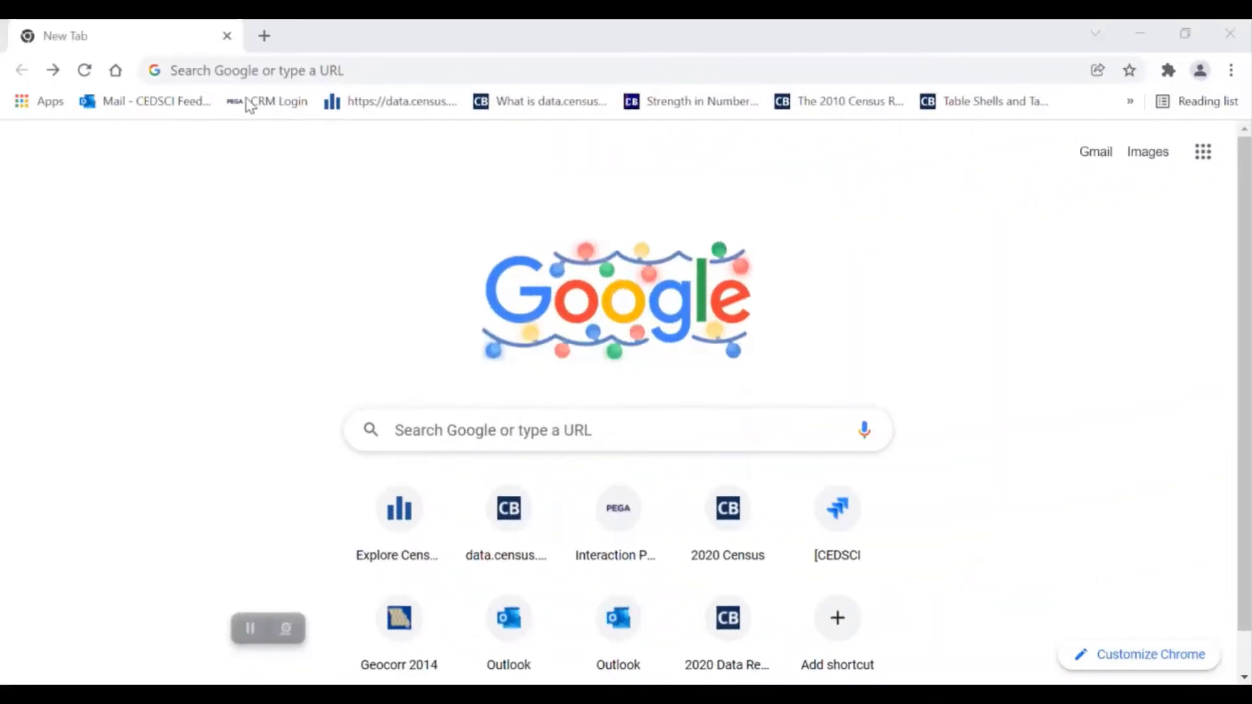
Go to data.census.gov and reach its Advanced Search page with no filters applied
click(250, 71)
text(data)
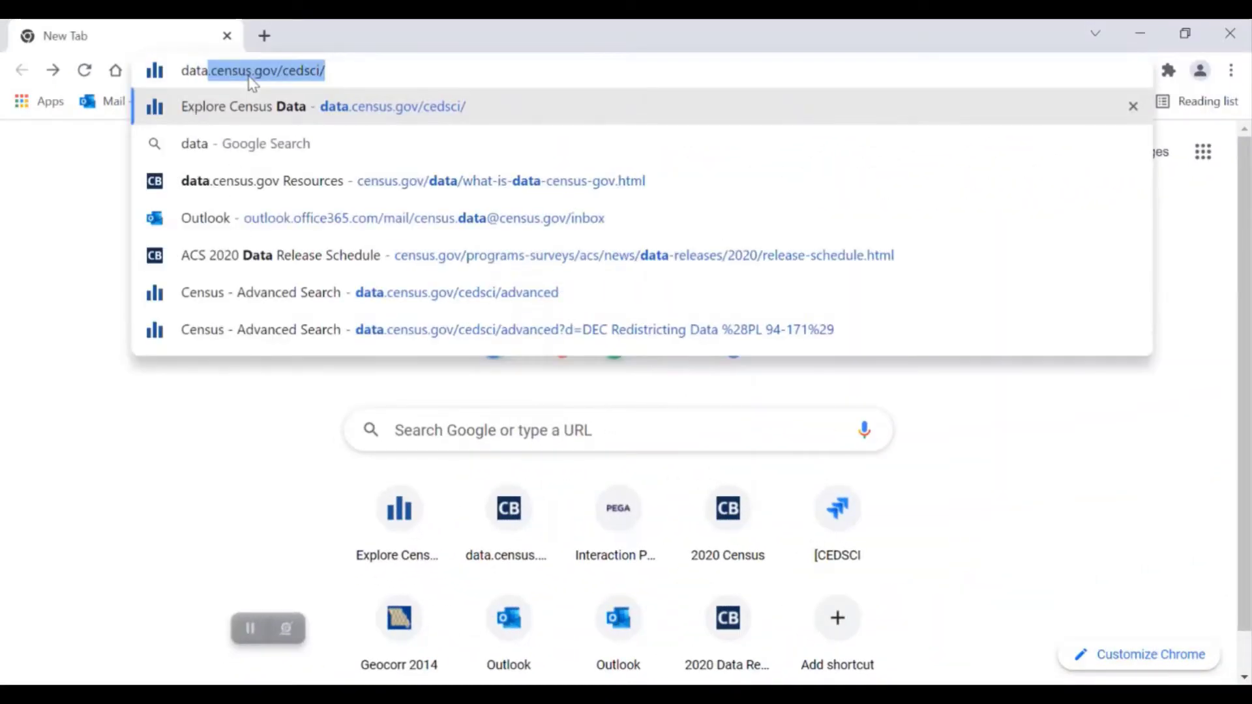
text(.cens)
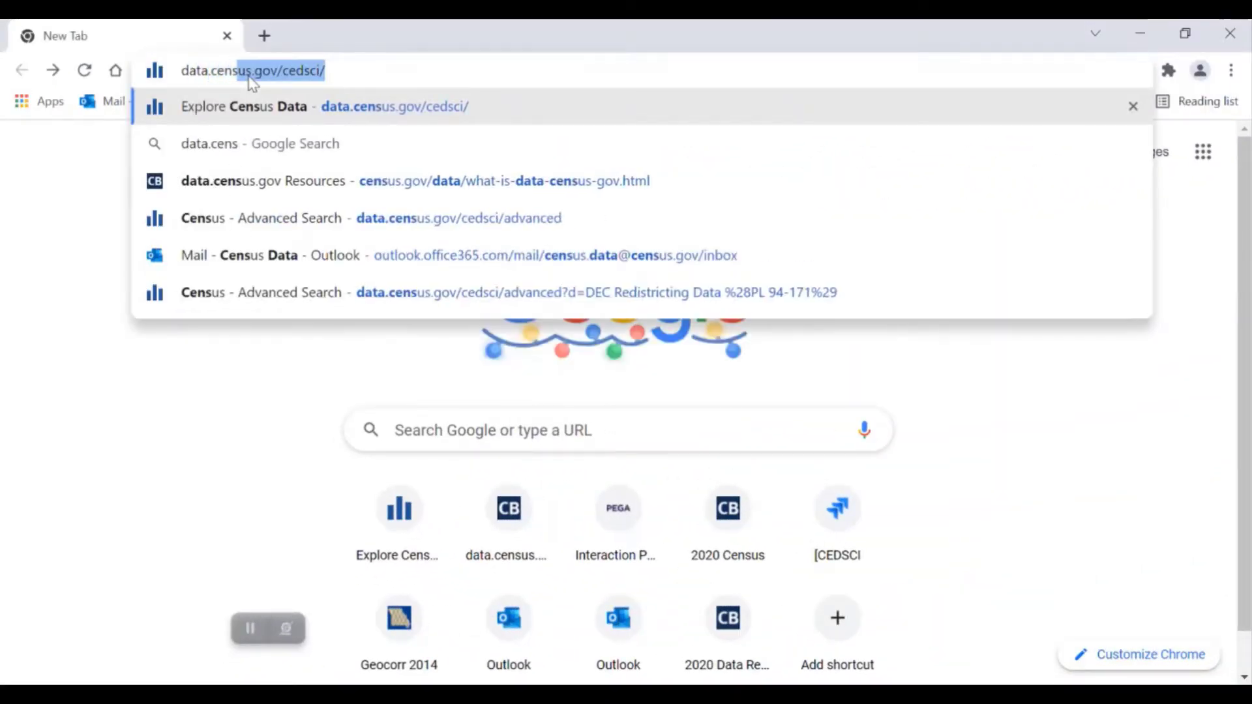
text(us.gov)
key(Return)
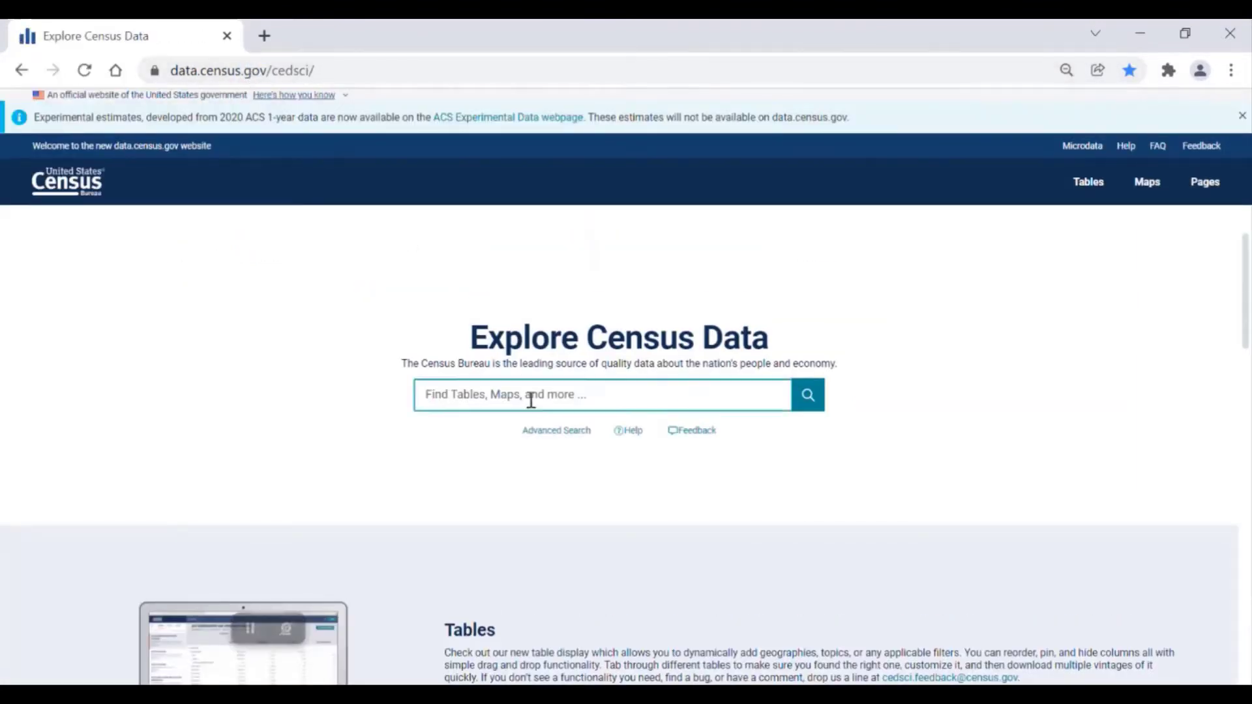
click(555, 431)
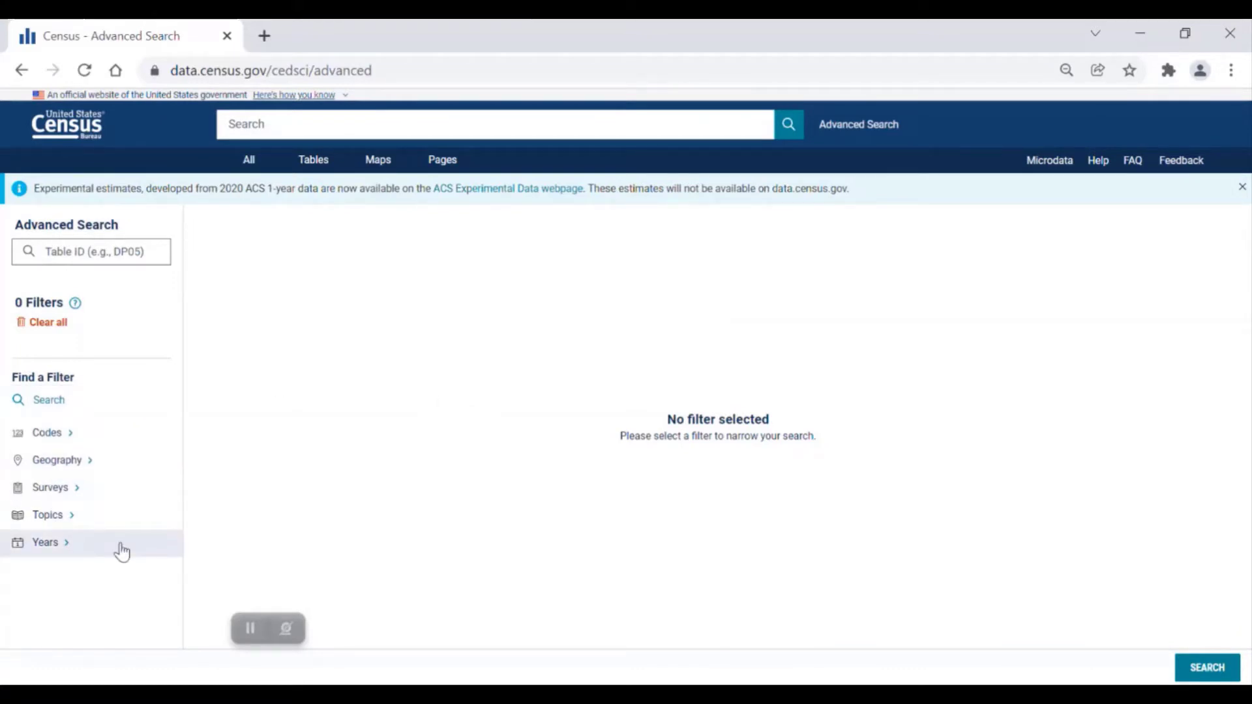
Filter surveys to Decennial Census Redistricting Data (PL 94-171)
click(76, 487)
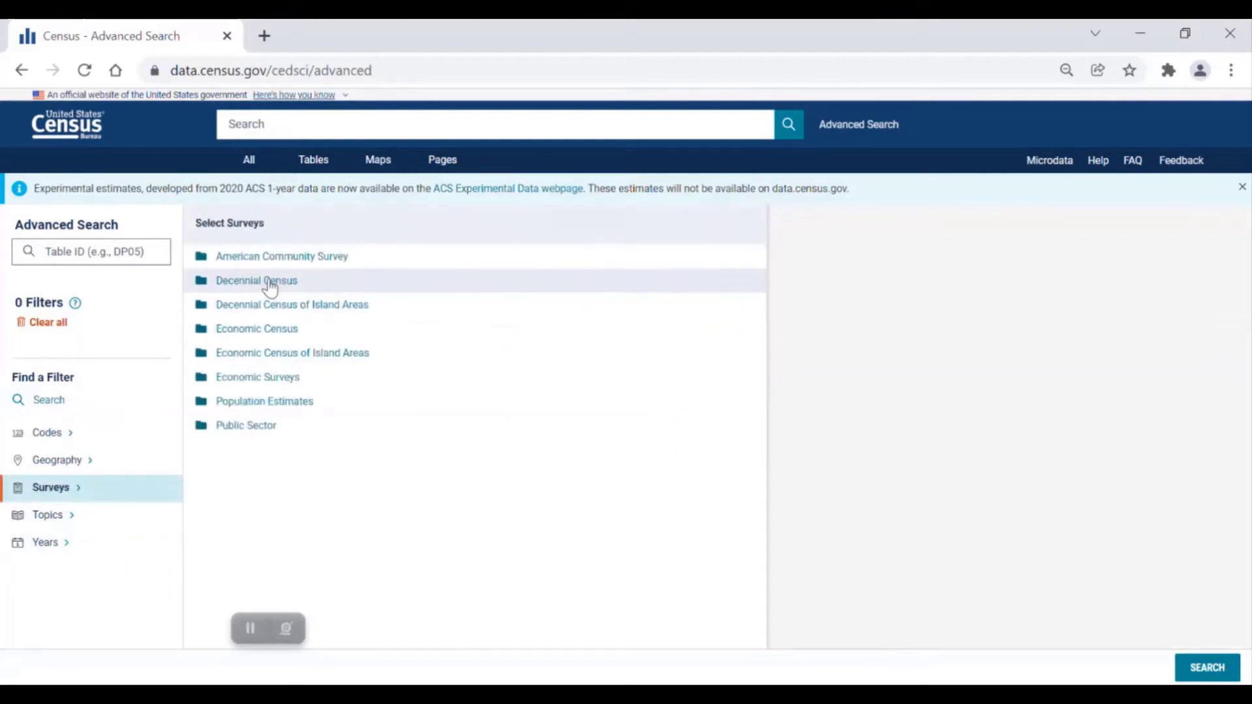
click(269, 283)
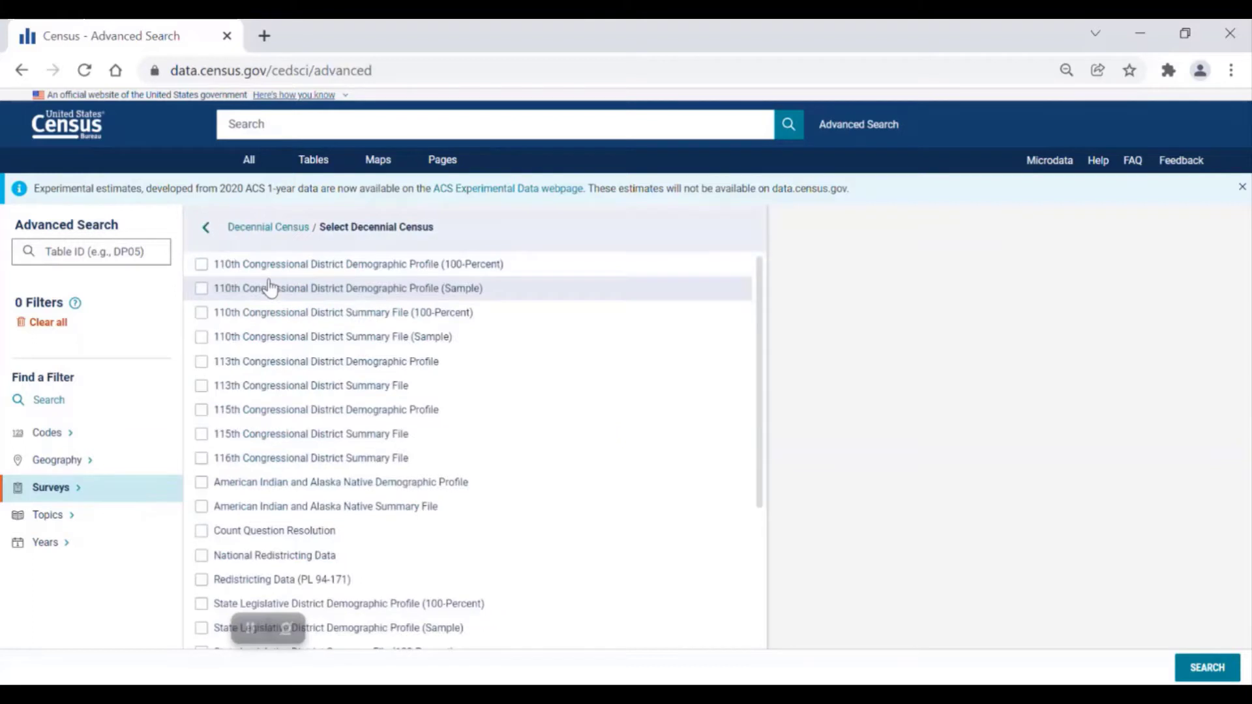
scroll(269, 286, down, 3)
scroll(269, 286, down, 2)
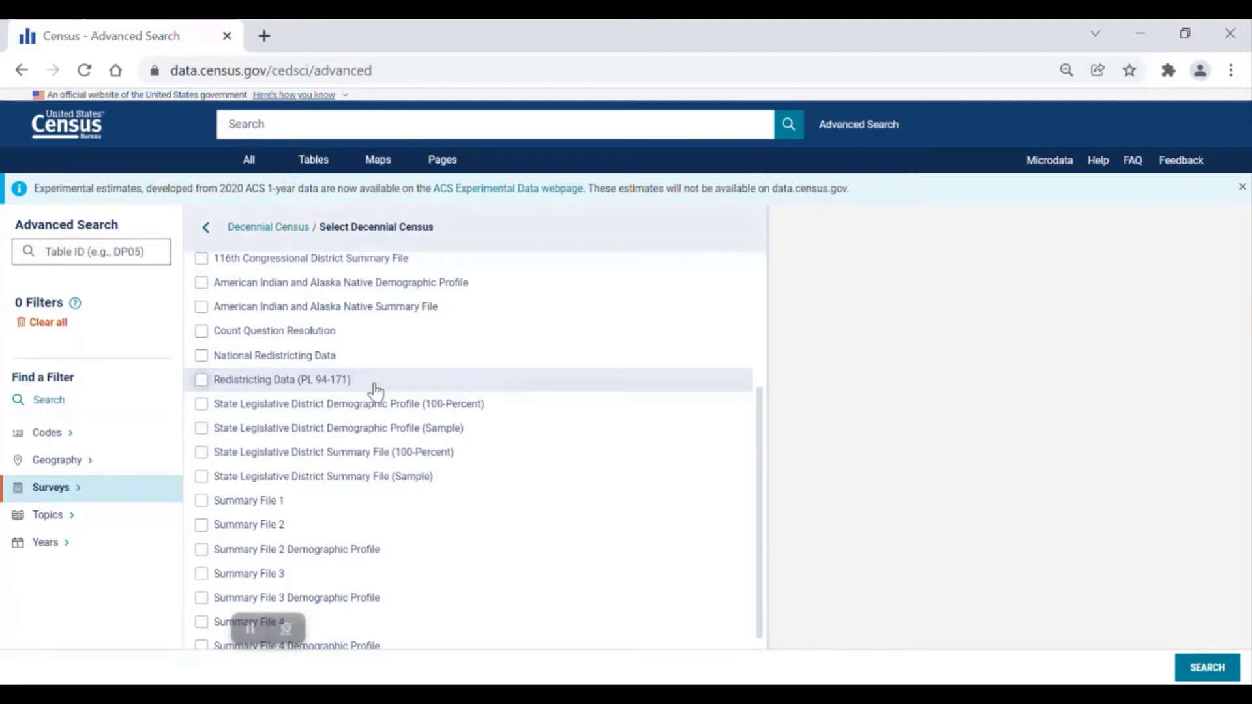
click(201, 380)
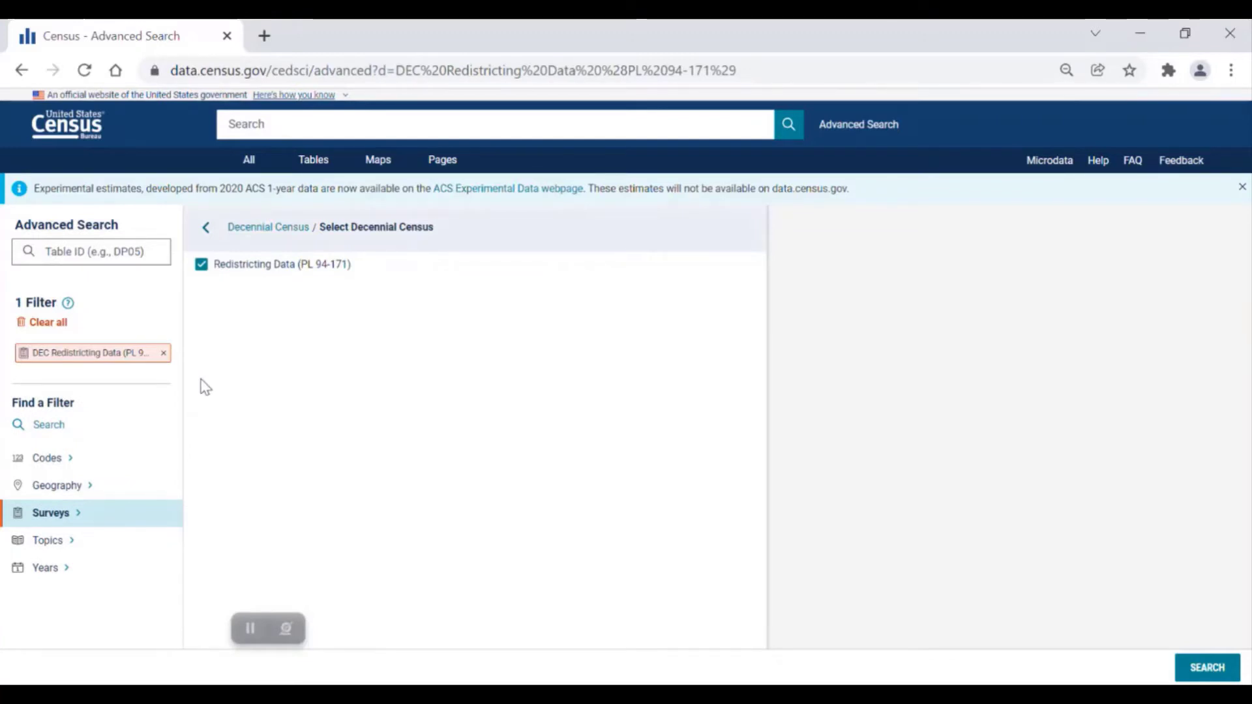
Add the year 2020 as a filter alongside the redistricting dataset
click(53, 574)
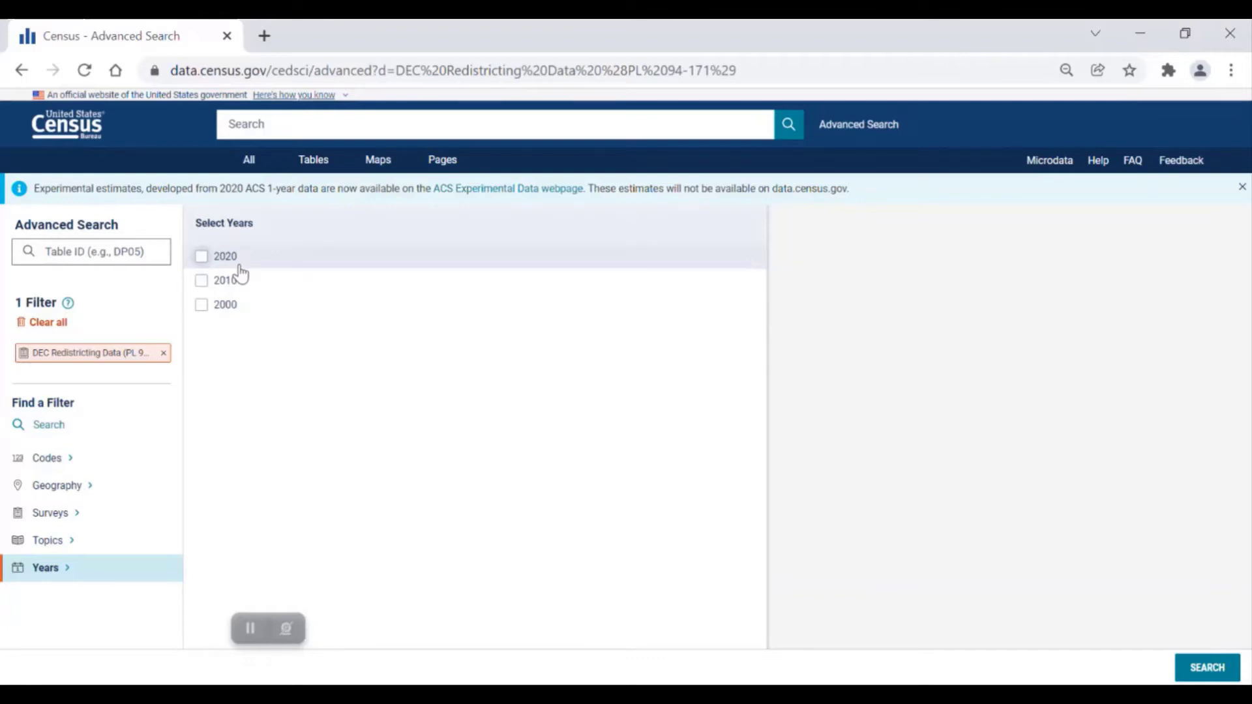
click(201, 256)
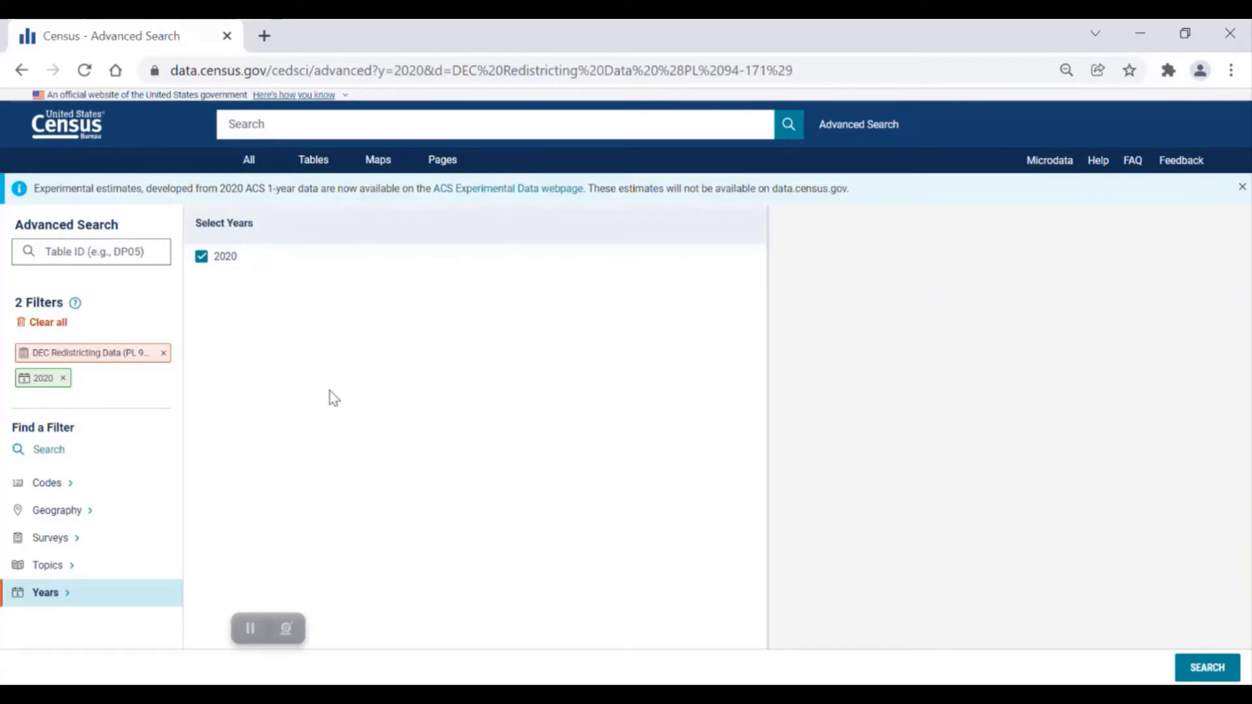
Add the place Denver city, Colorado as a geography filter
click(116, 509)
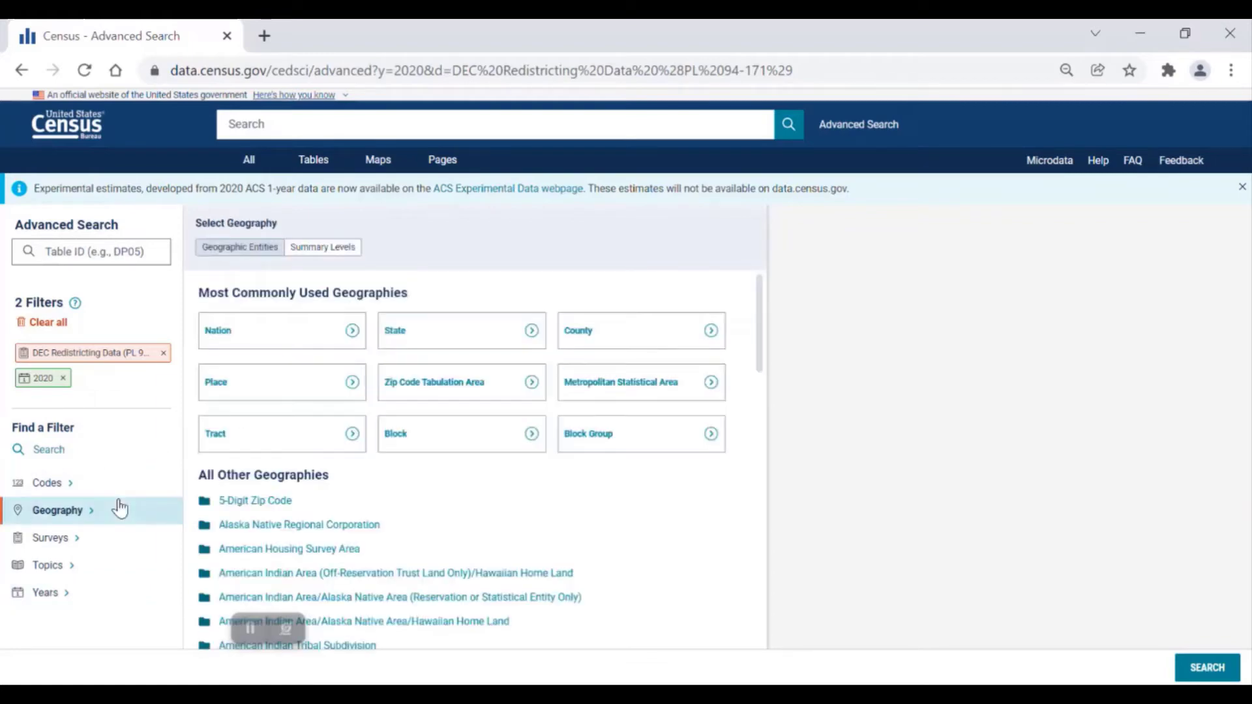
click(252, 395)
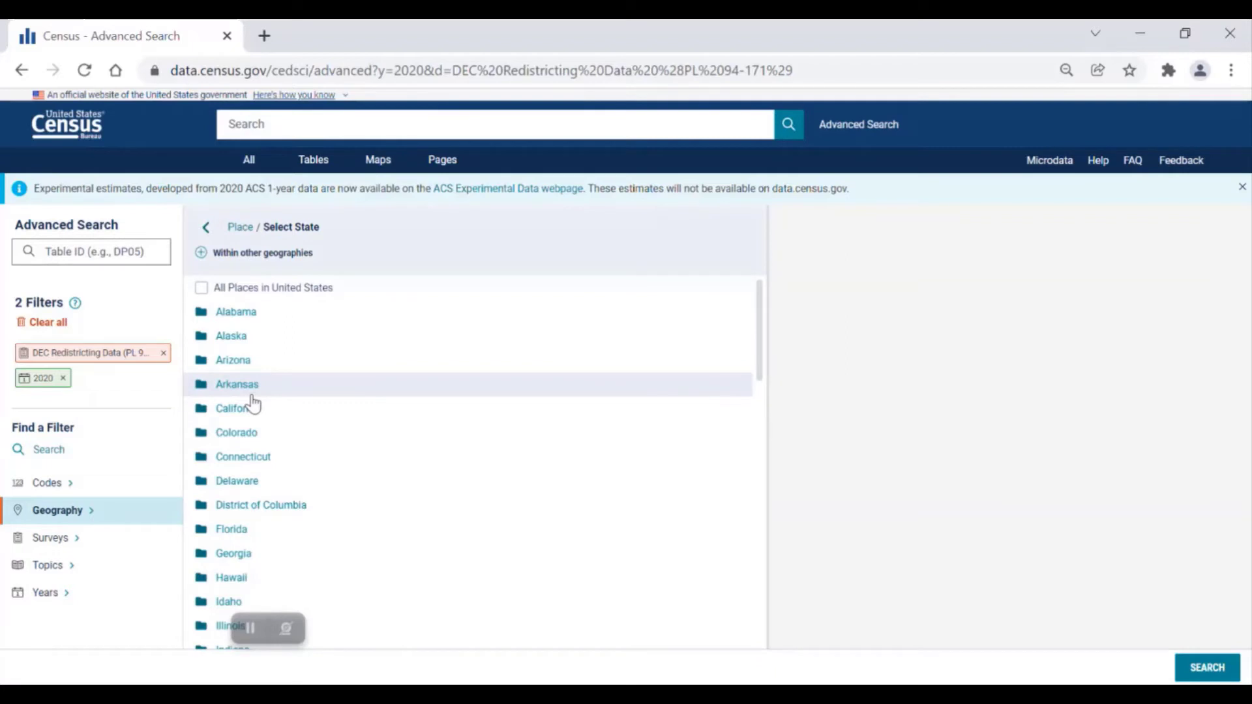
scroll(253, 401, down, 1)
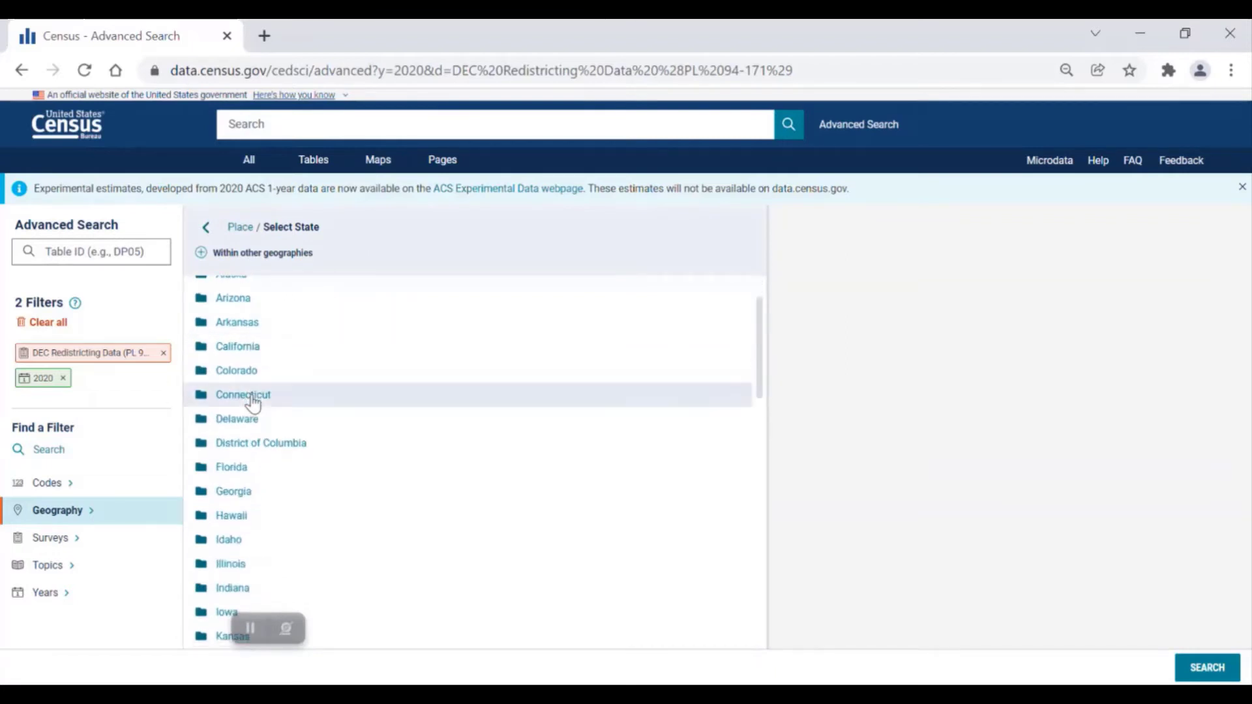
click(282, 378)
scroll(282, 378, down, 2)
scroll(282, 379, down, 10)
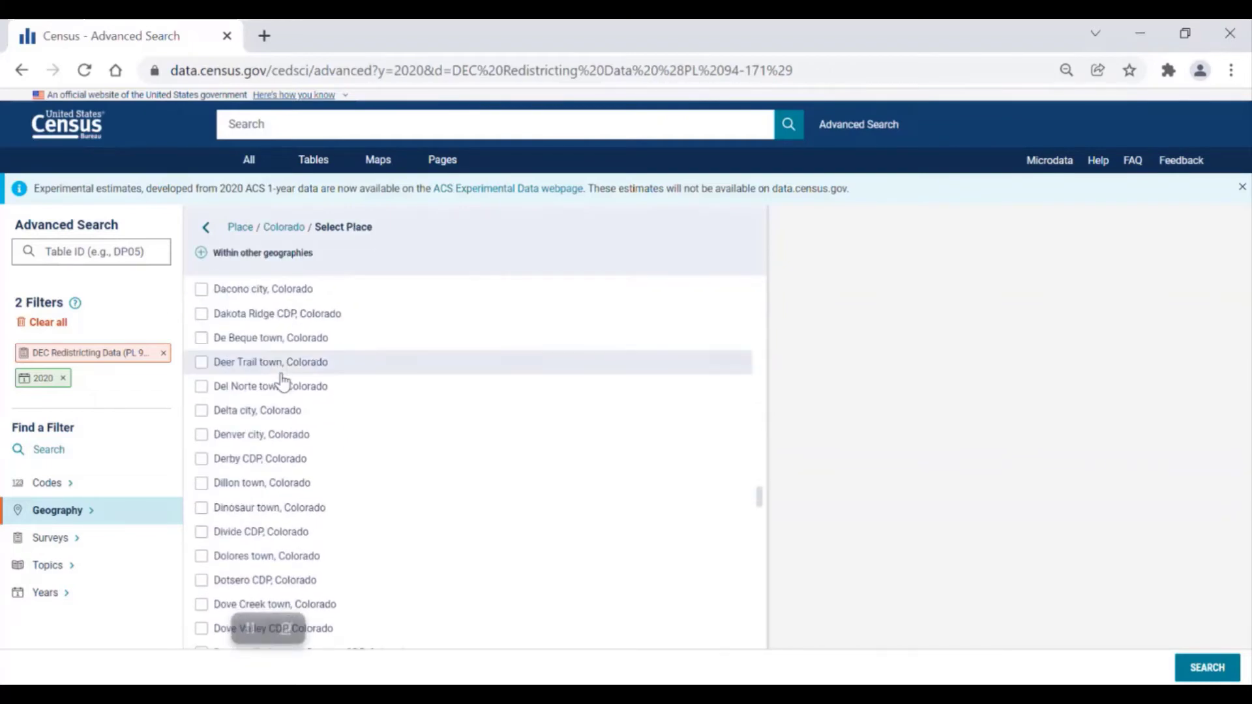
click(200, 435)
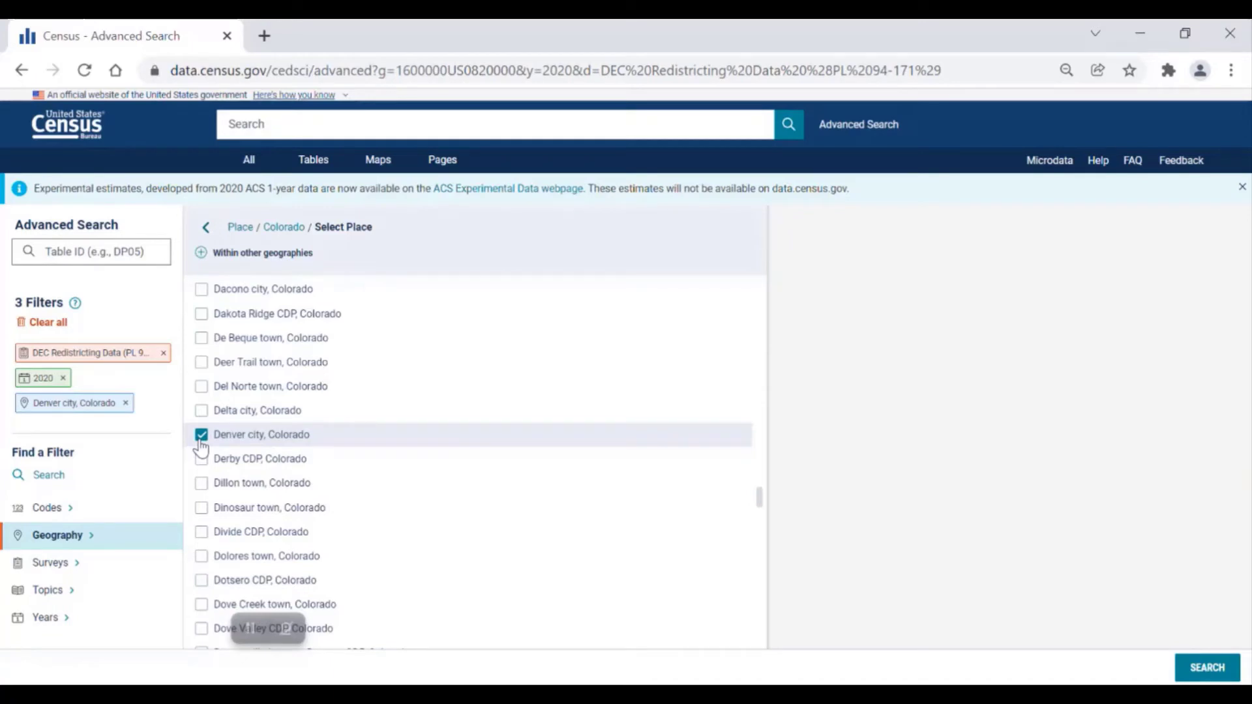
Add Baltimore city, Maryland and run the search, listing 6 redistricting tables for both cities
click(284, 227)
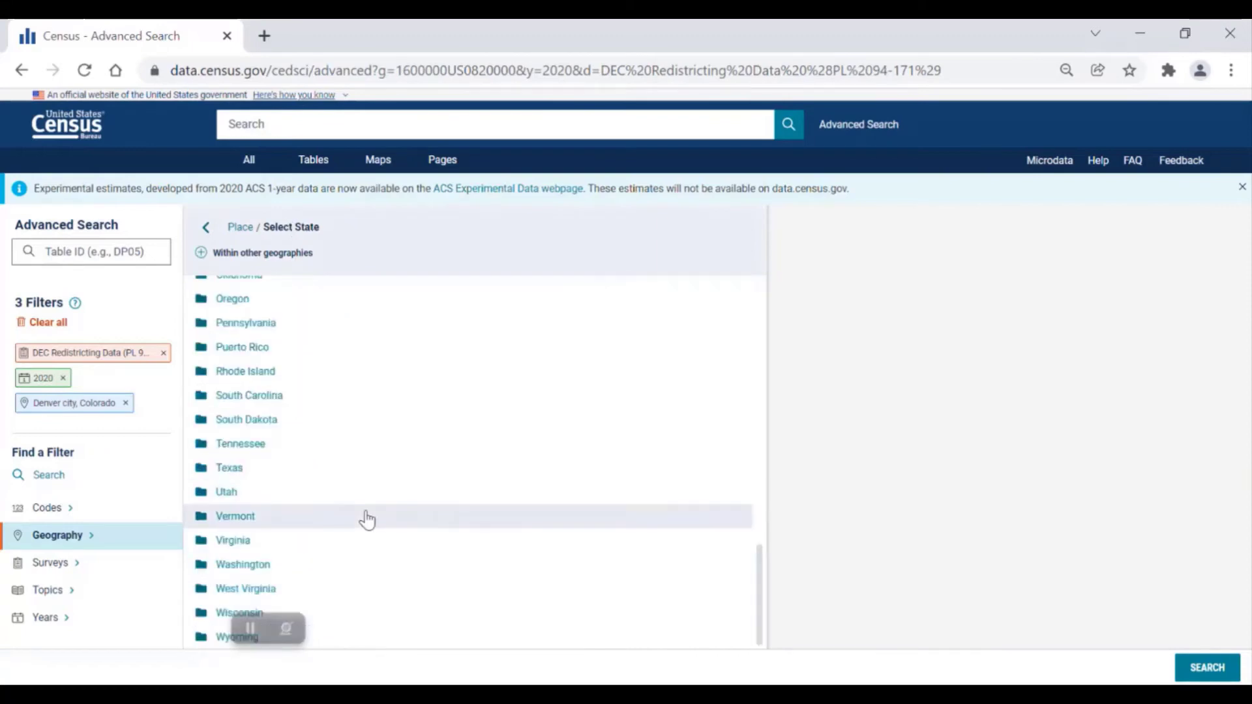
scroll(368, 518, up, 3)
scroll(368, 518, up, 2)
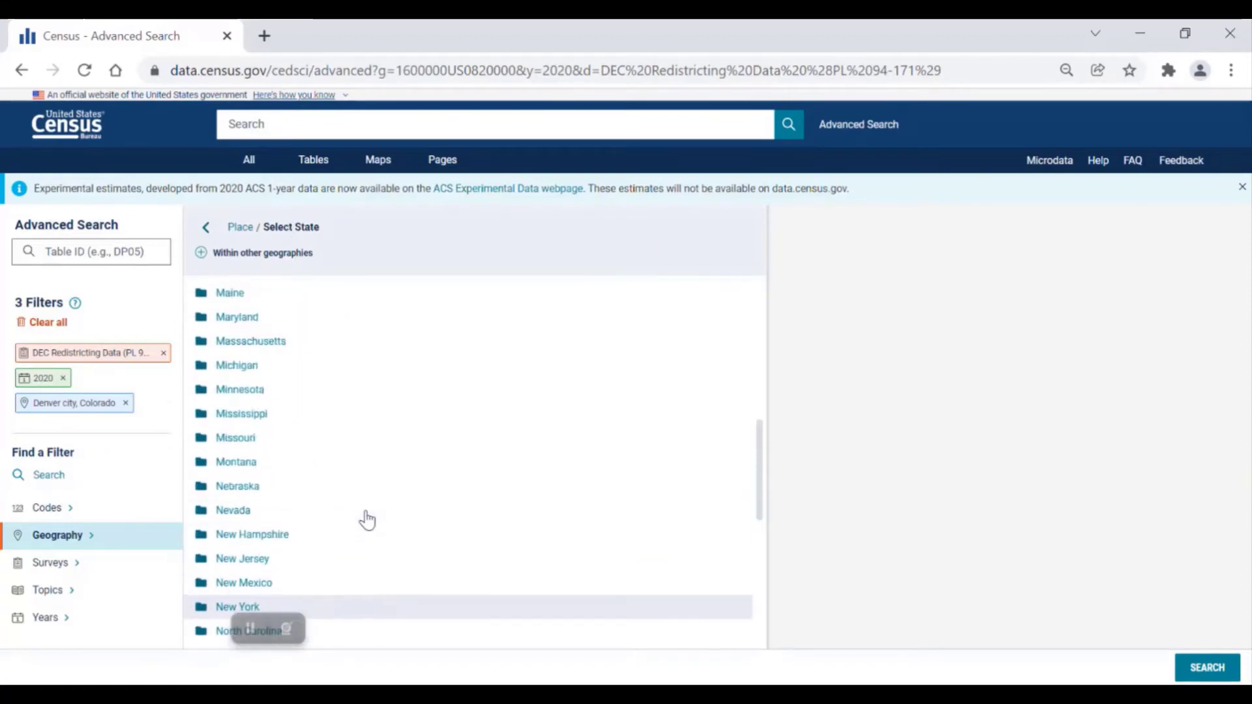
scroll(368, 519, up, 2)
scroll(311, 472, up, 1)
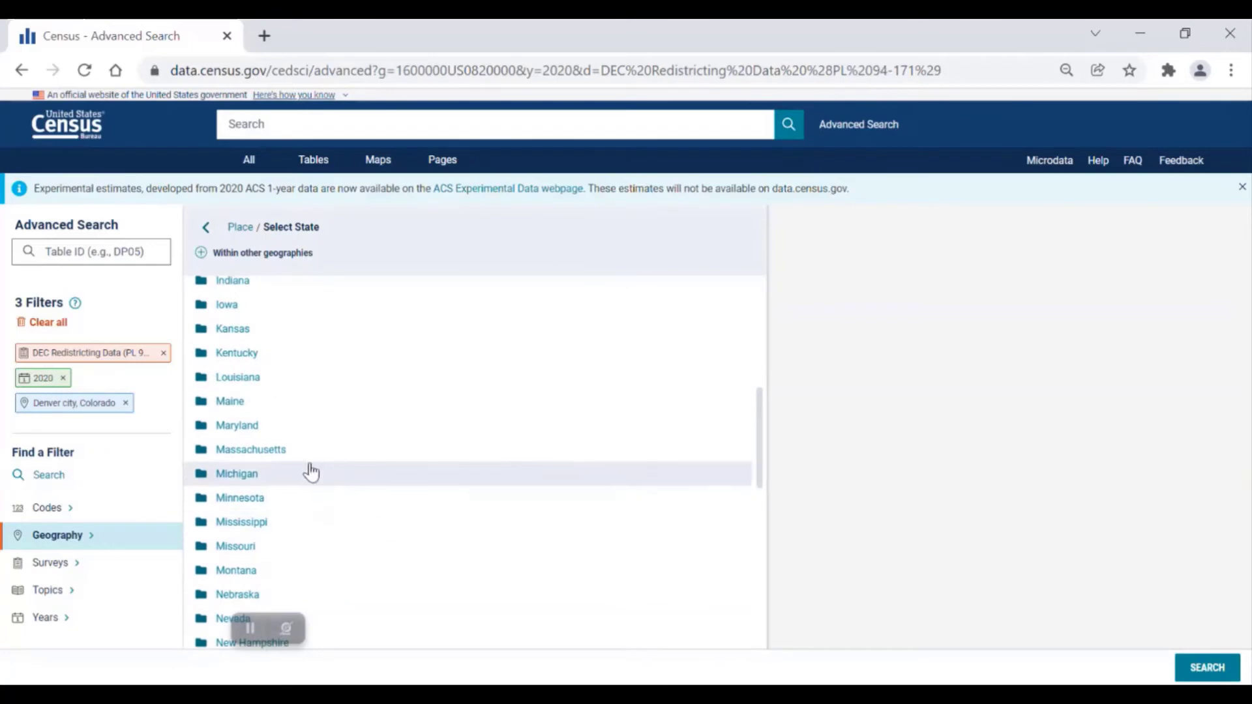
click(284, 427)
scroll(287, 440, down, 3)
scroll(287, 440, down, 3)
scroll(287, 440, down, 1)
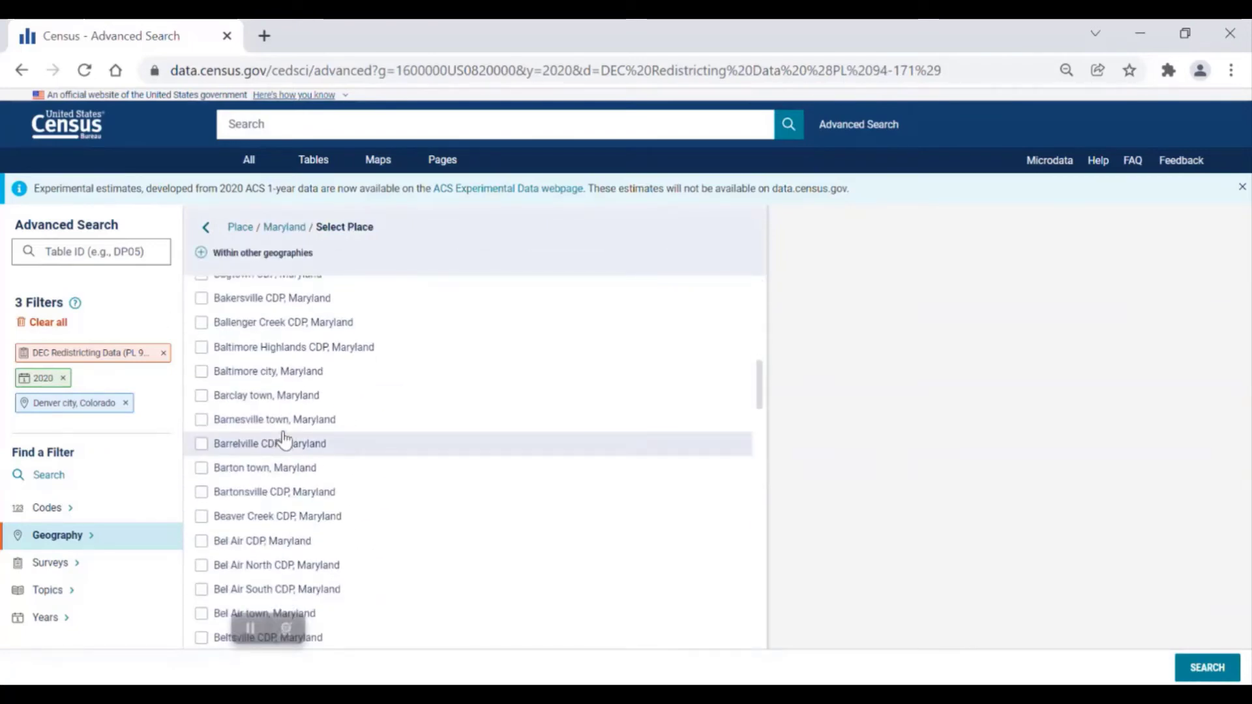
click(201, 371)
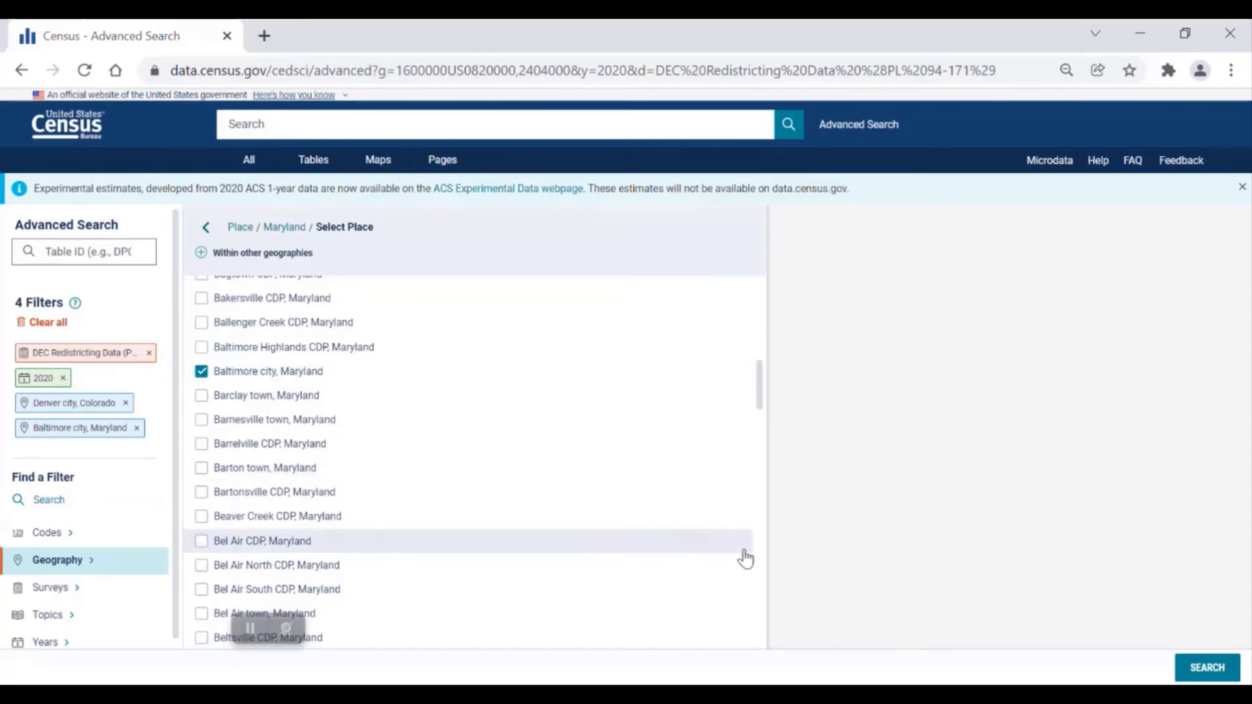
click(1206, 667)
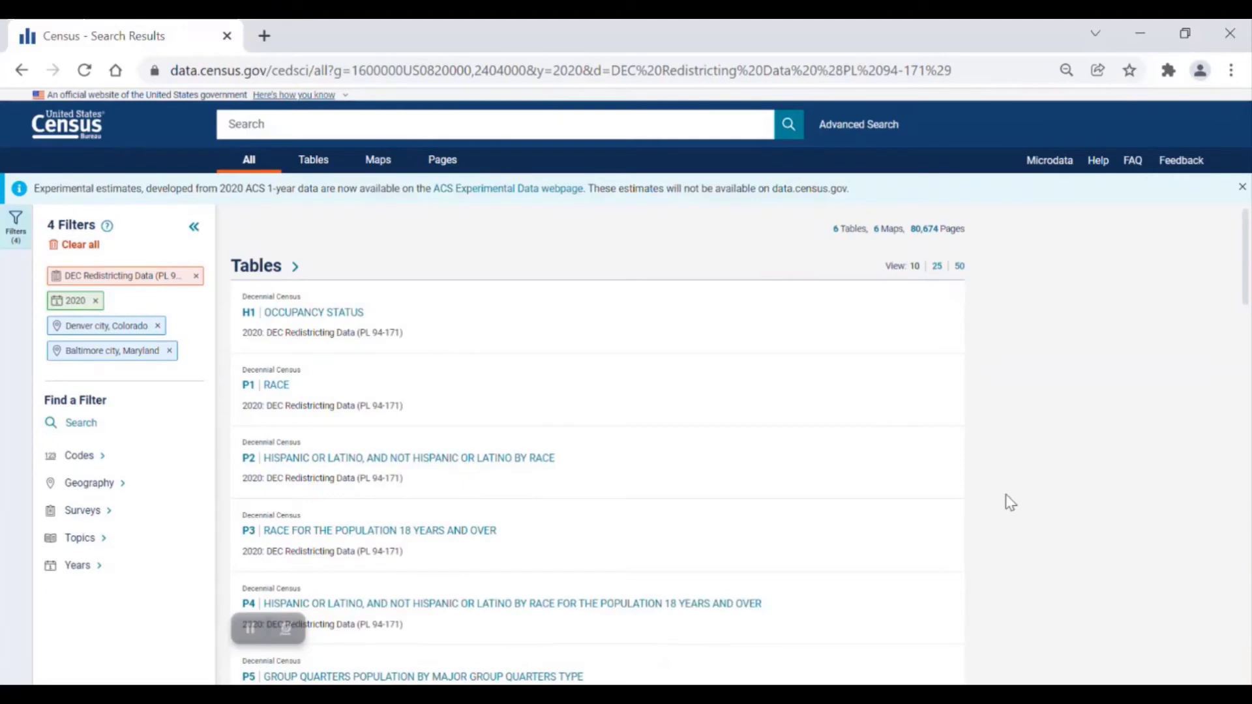
scroll(1005, 494, down, 3)
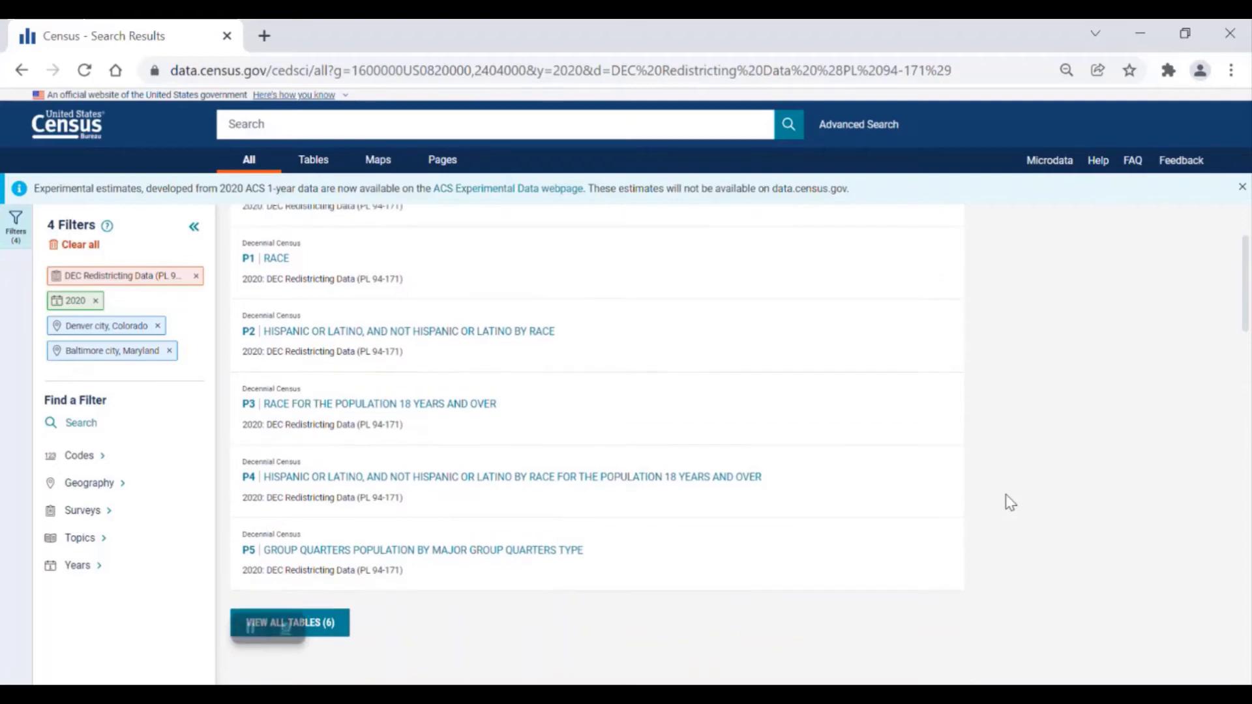
scroll(1005, 494, up, 3)
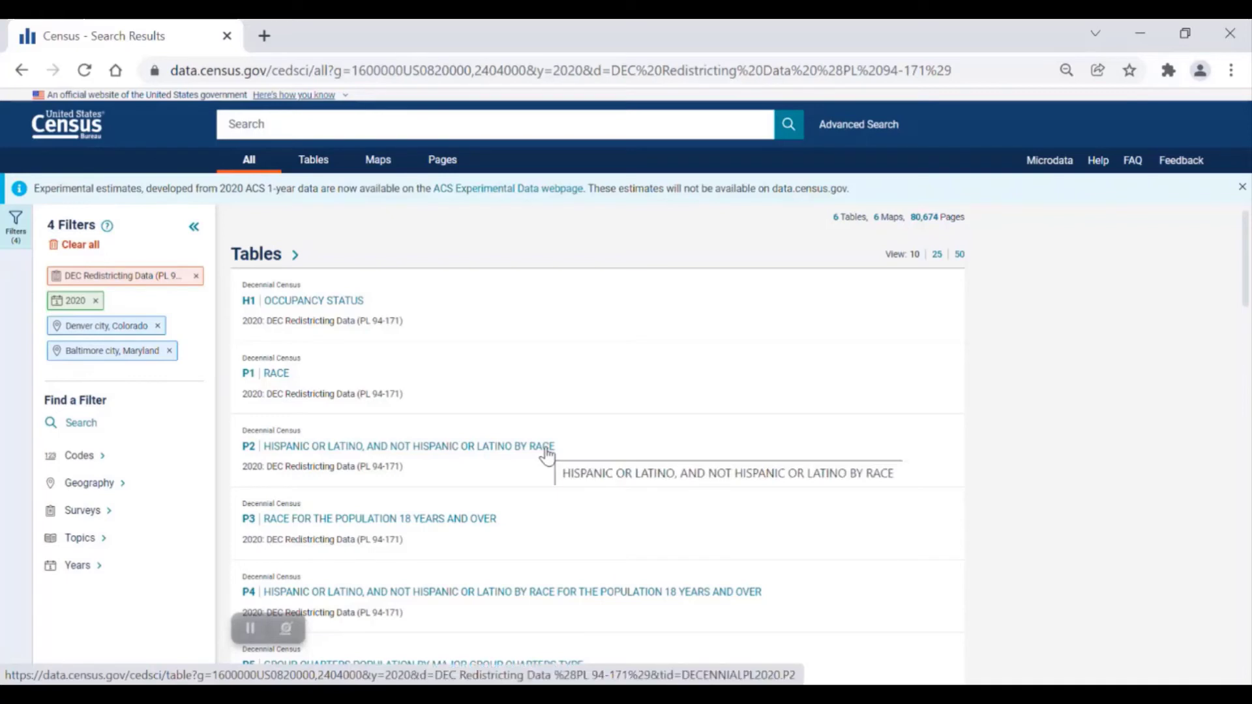
Open table P2, Hispanic or Latino by race, comparing Denver and Baltimore
click(546, 452)
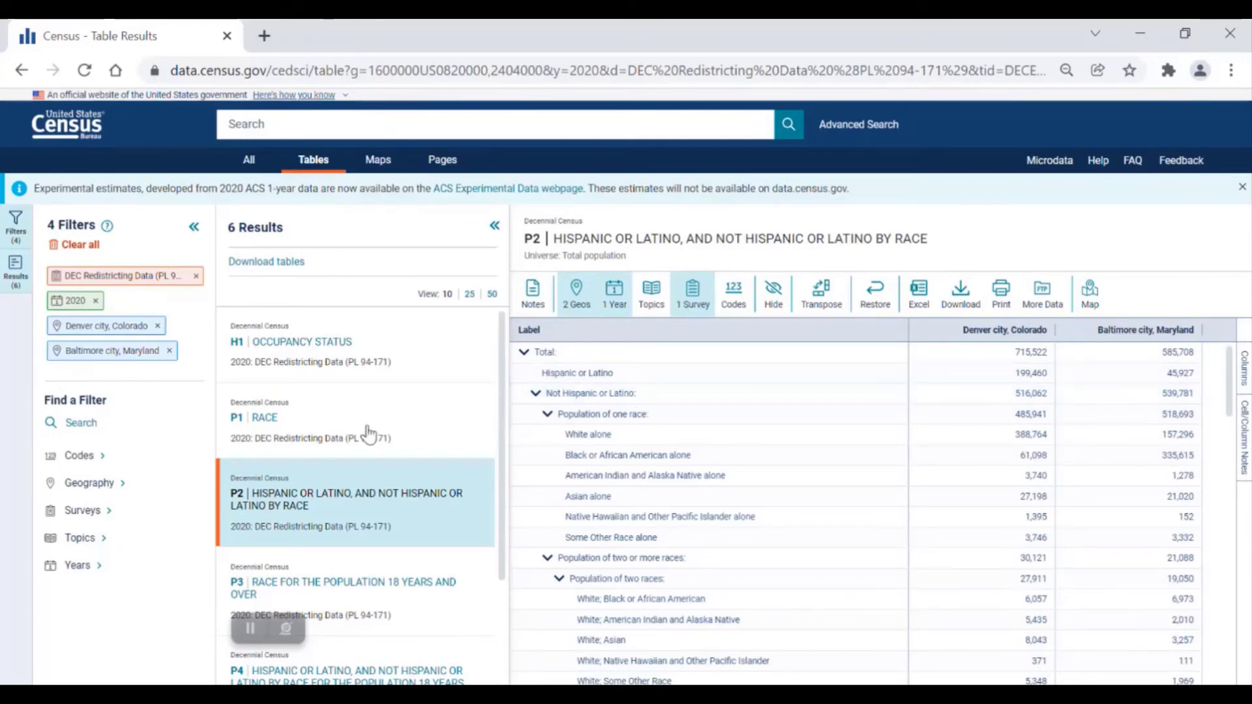
scroll(333, 455, down, 3)
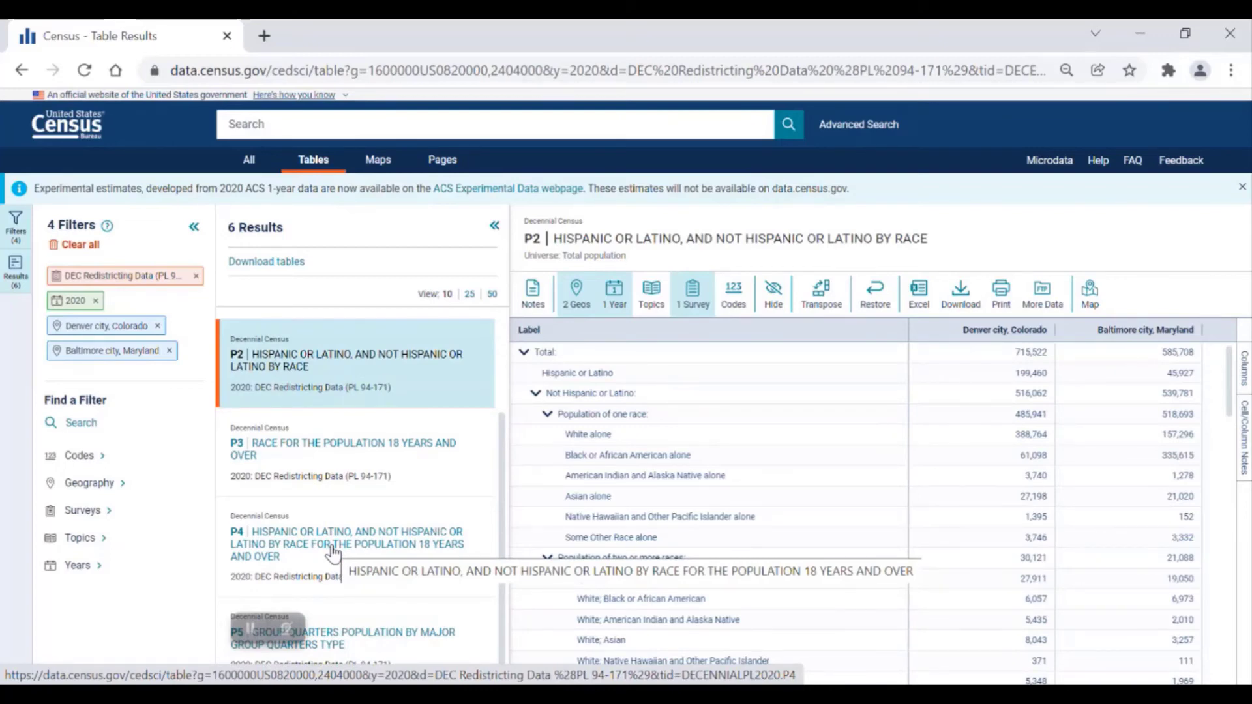
Switch to table P4, Hispanic or Latino by race for the population 18 and over
click(333, 552)
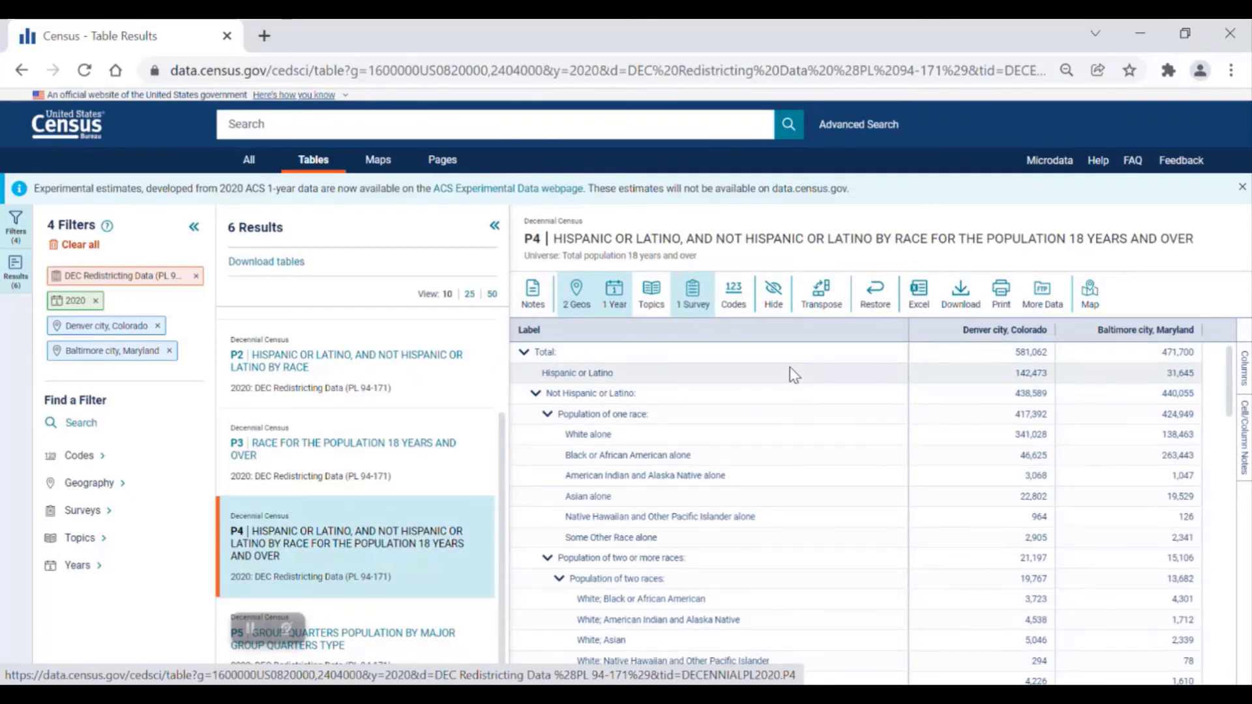
Collapse the 4 Filters and 6 Results panels so table P4 spans the page
click(195, 226)
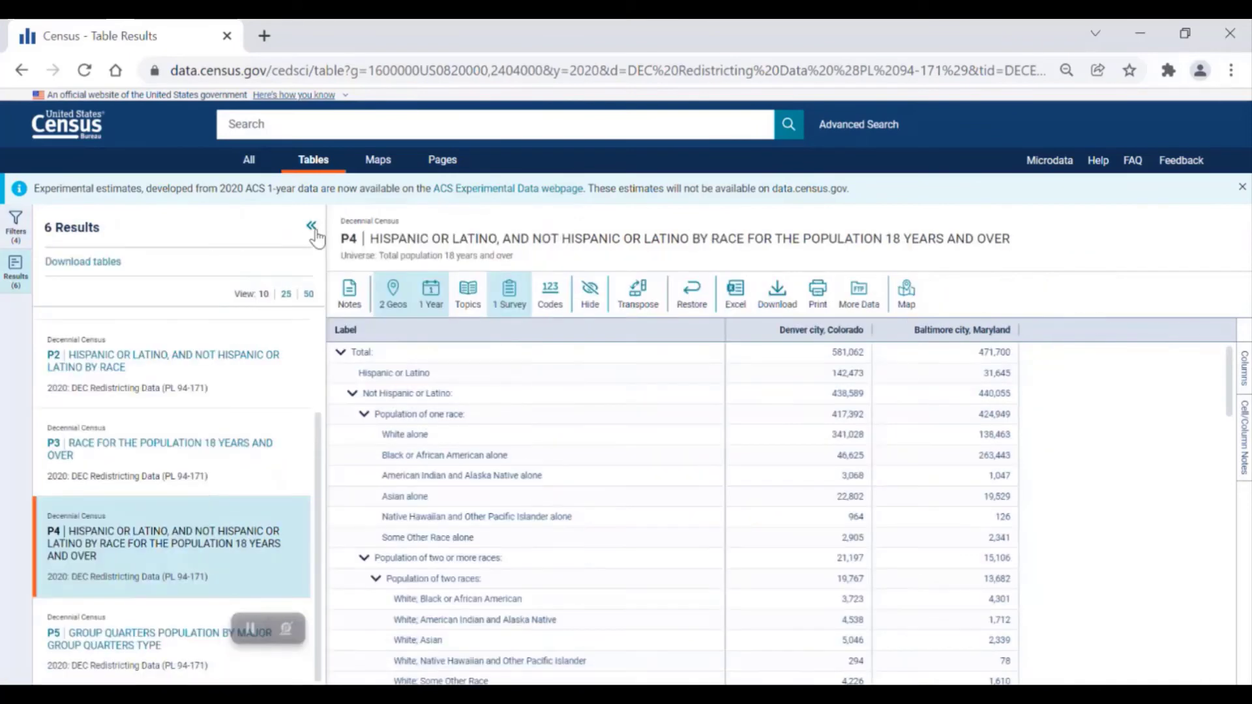
click(312, 226)
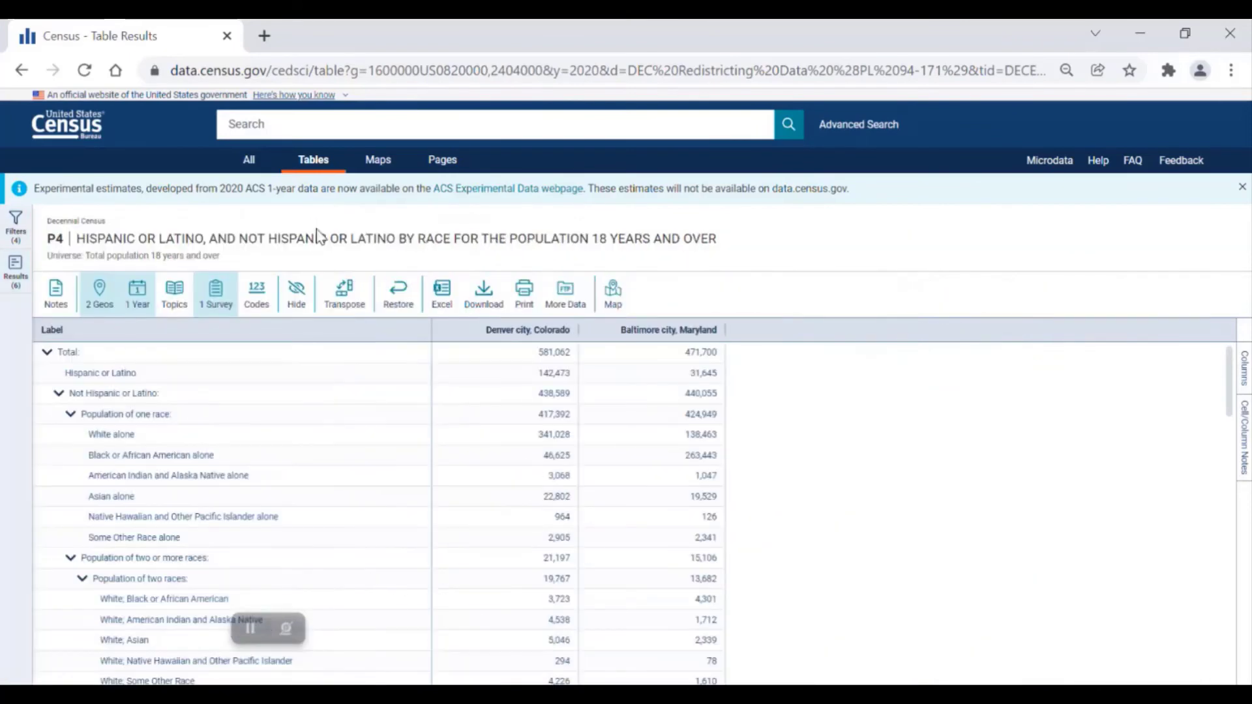